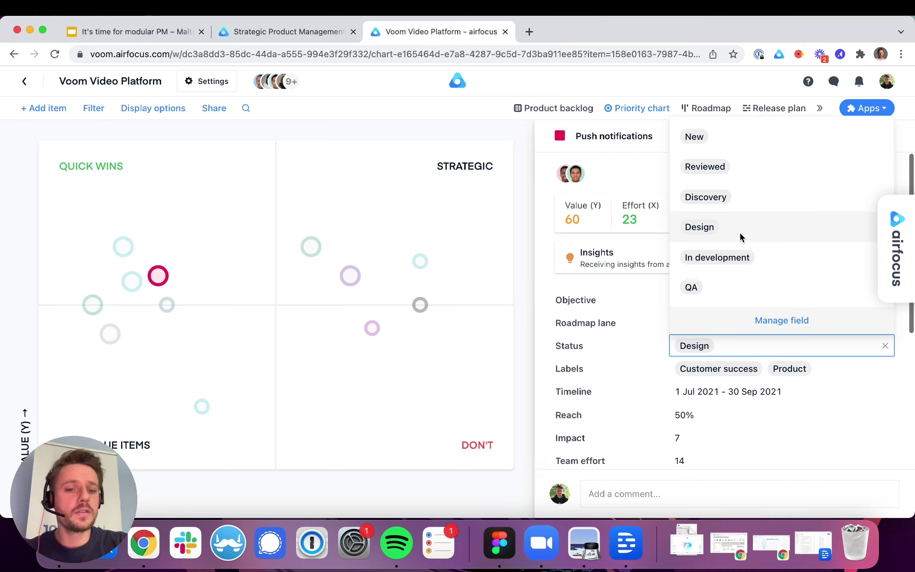
Step: Open the Roadmap board and set its swimlane grouping to None
left_click(650, 305)
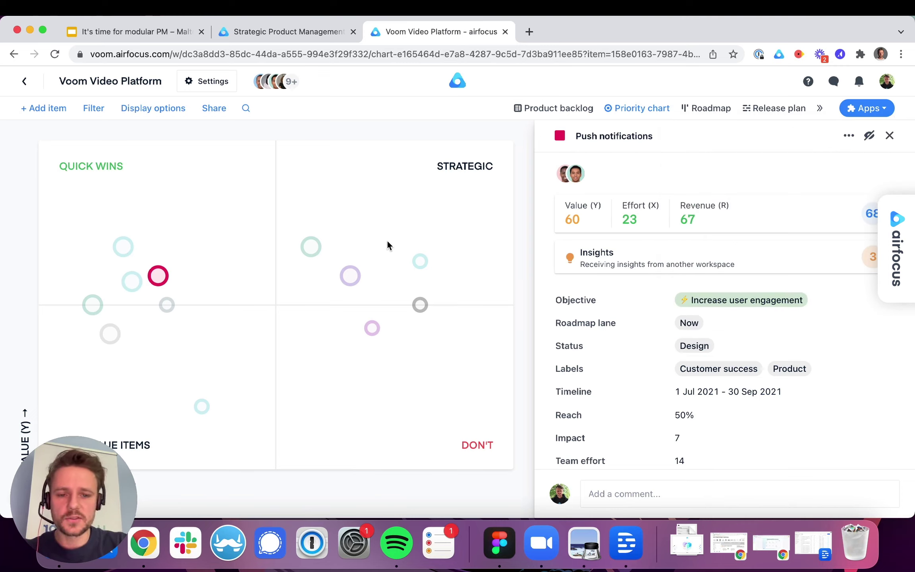
left_click(711, 115)
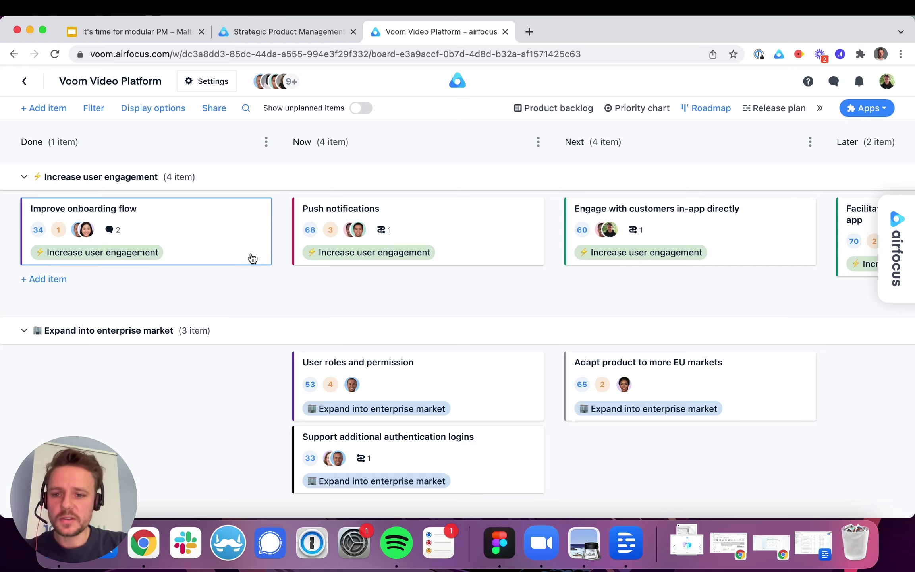
scroll(252, 258, "down", 6)
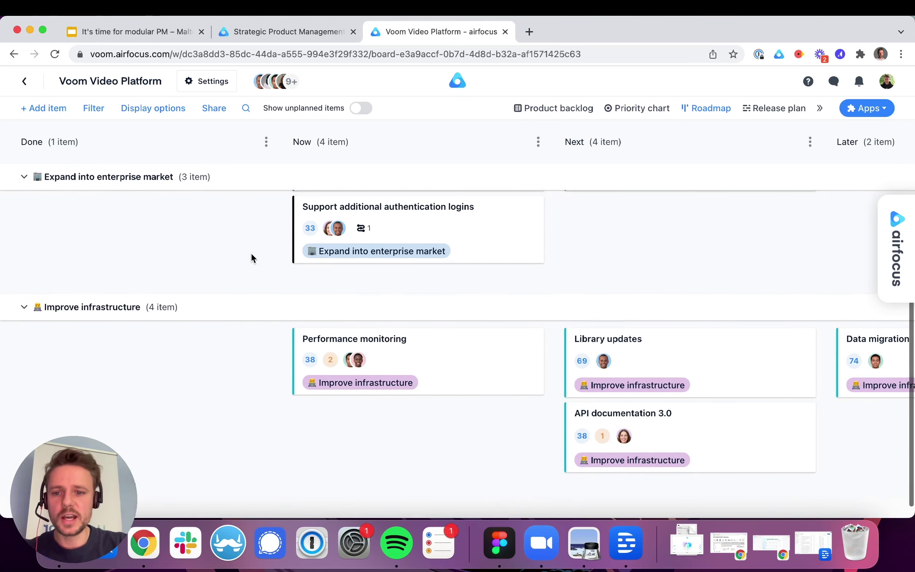
scroll(251, 259, "up", 6)
left_click(169, 109)
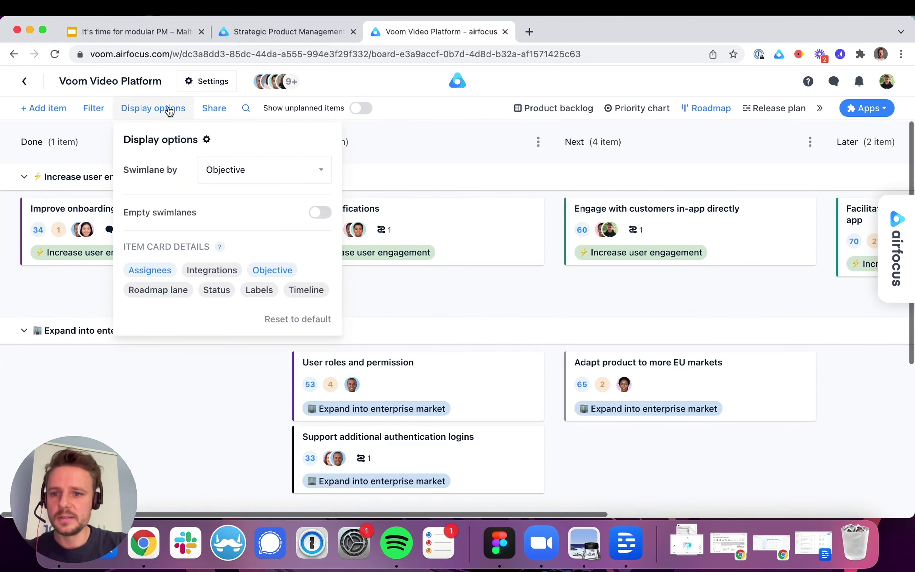
left_click(272, 179)
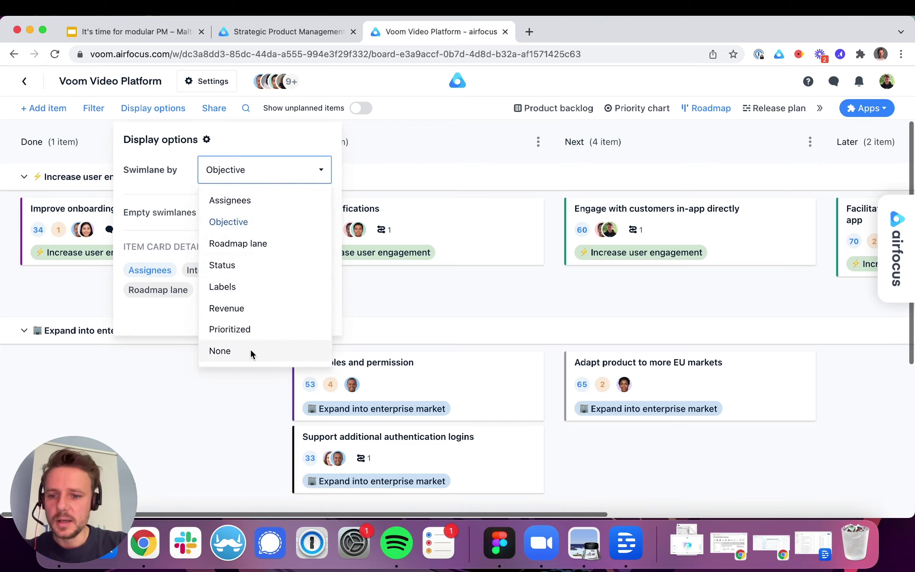
left_click(219, 350)
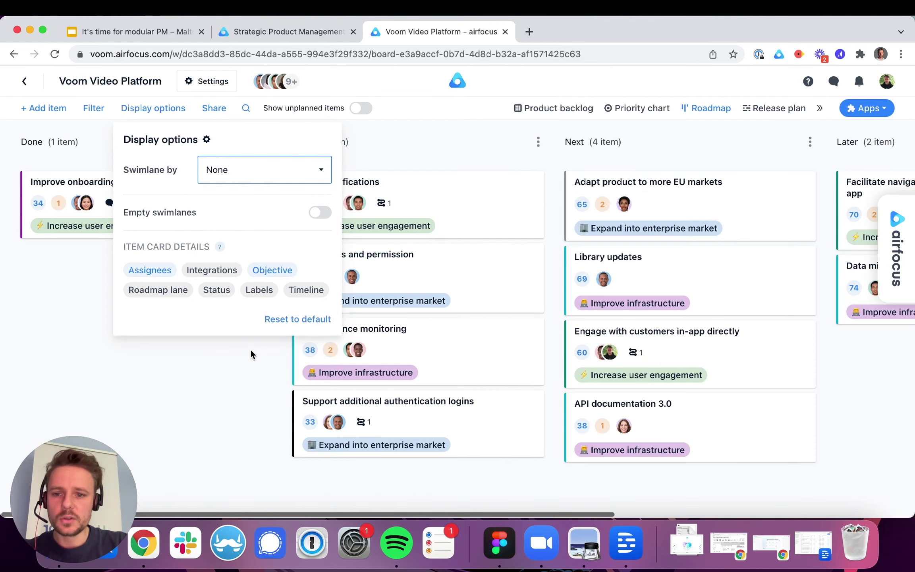
left_click(202, 428)
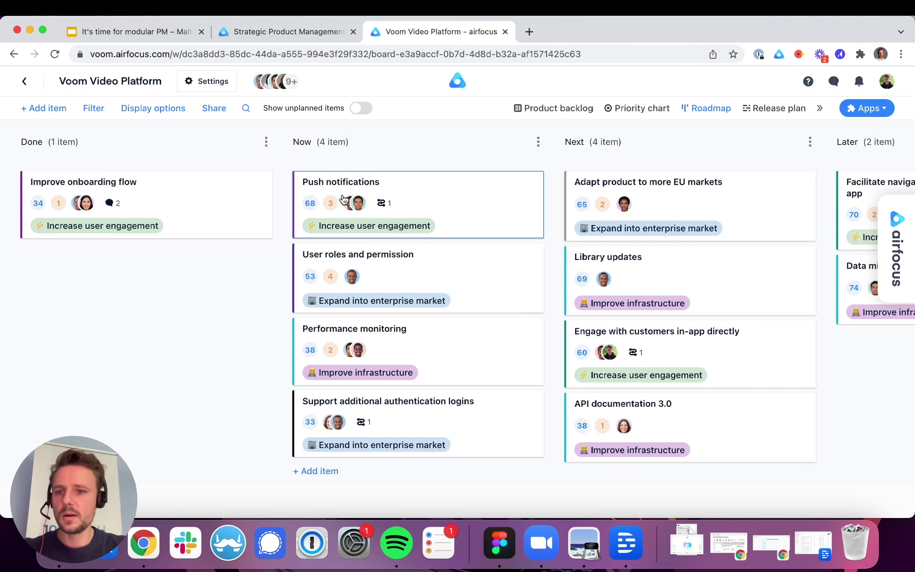
Step: Add Integrations, Roadmap lane, Status, Labels and Timeline to the item card details on the roadmap
left_click(175, 108)
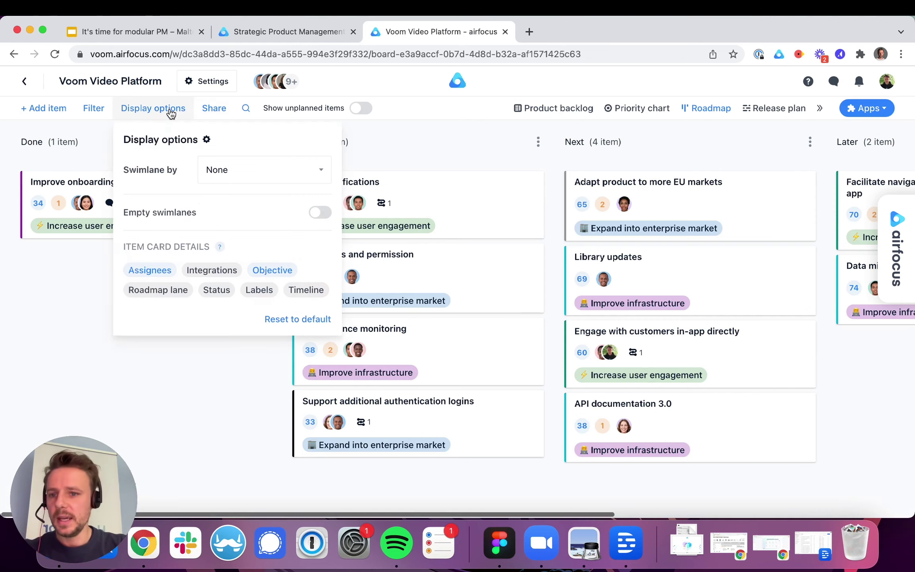
left_click(206, 270)
left_click(171, 290)
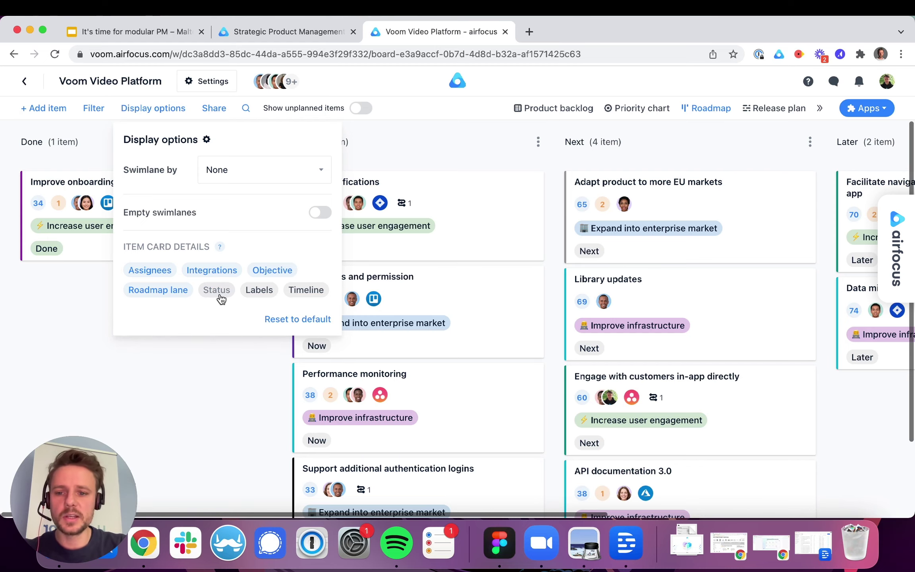
left_click(218, 291)
left_click(262, 291)
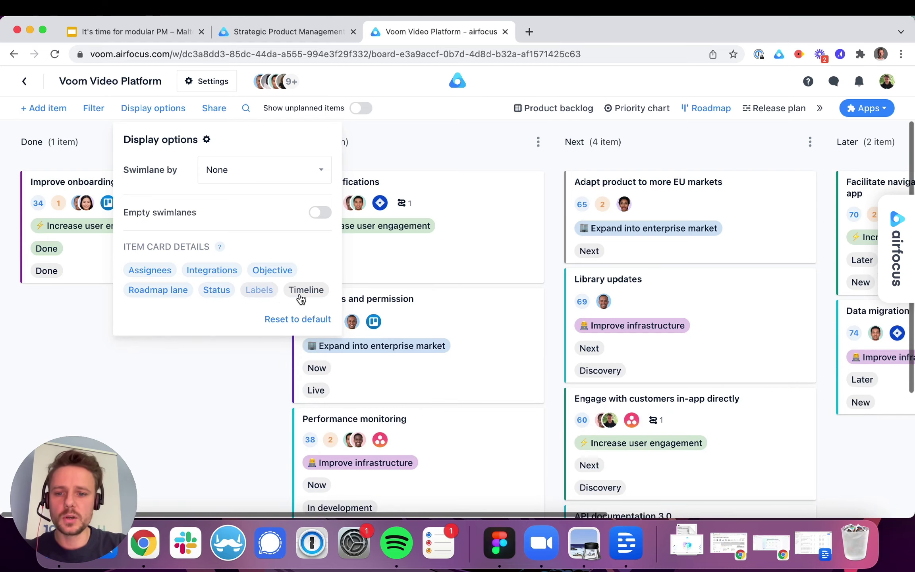
left_click(322, 292)
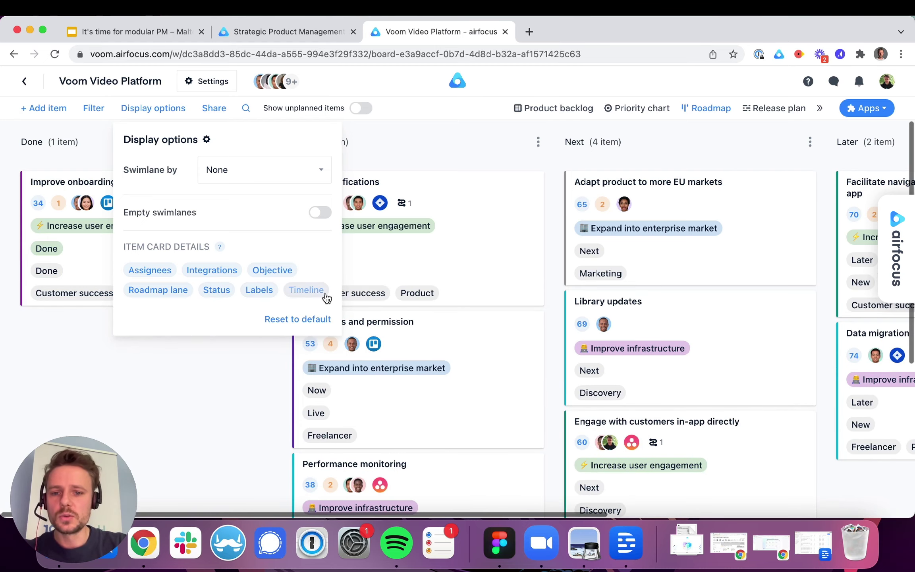
left_click(220, 391)
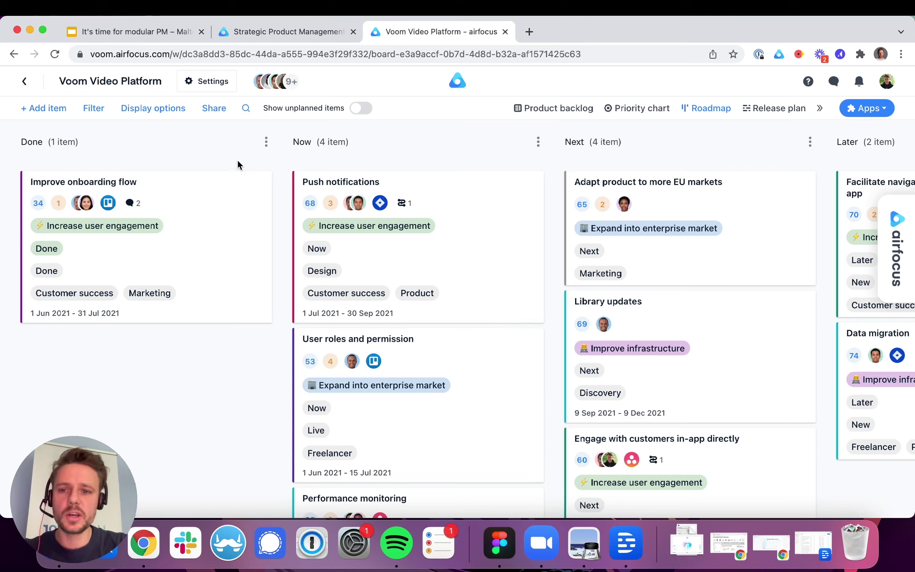
Step: Open the Release plan timeline and shift the Push notifications bar slightly earlier
left_click(779, 114)
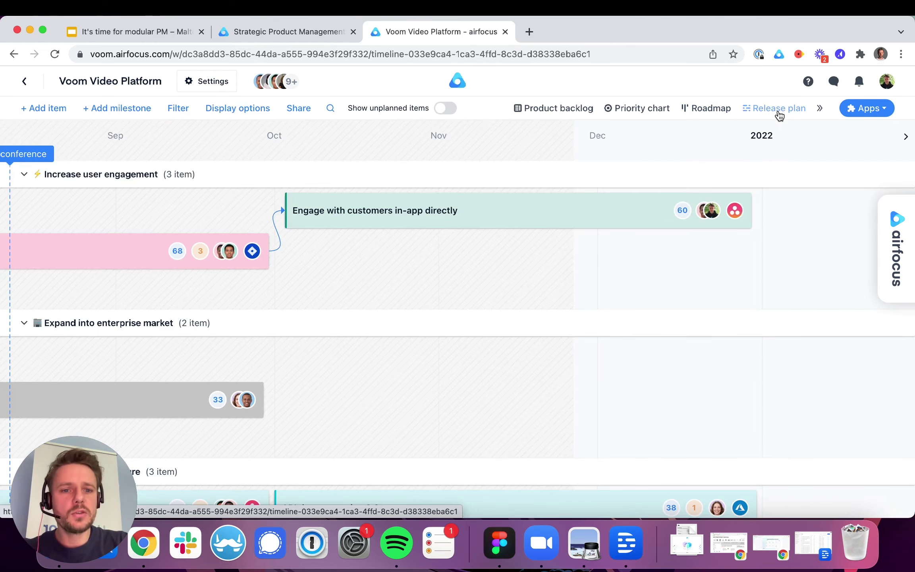
scroll(544, 277, "left", 6)
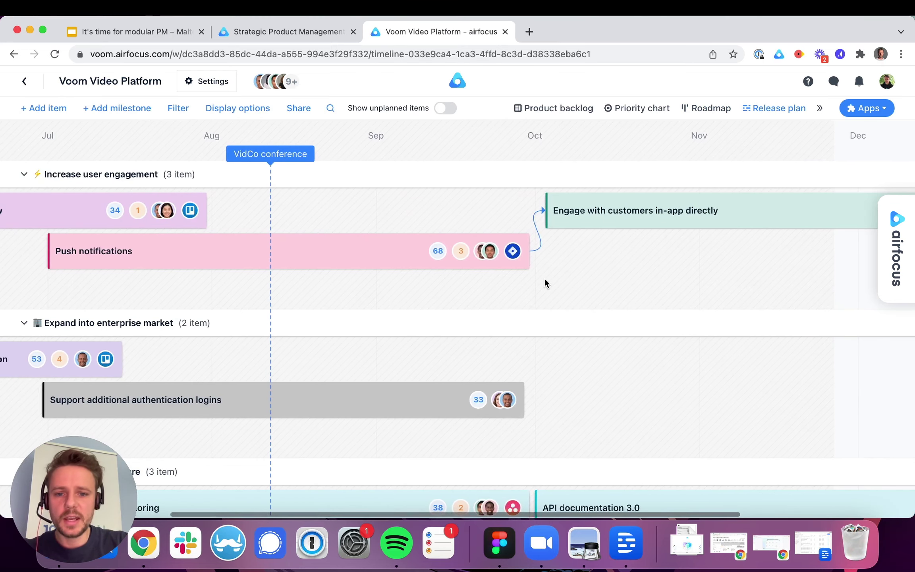
scroll(544, 282, "left", 5)
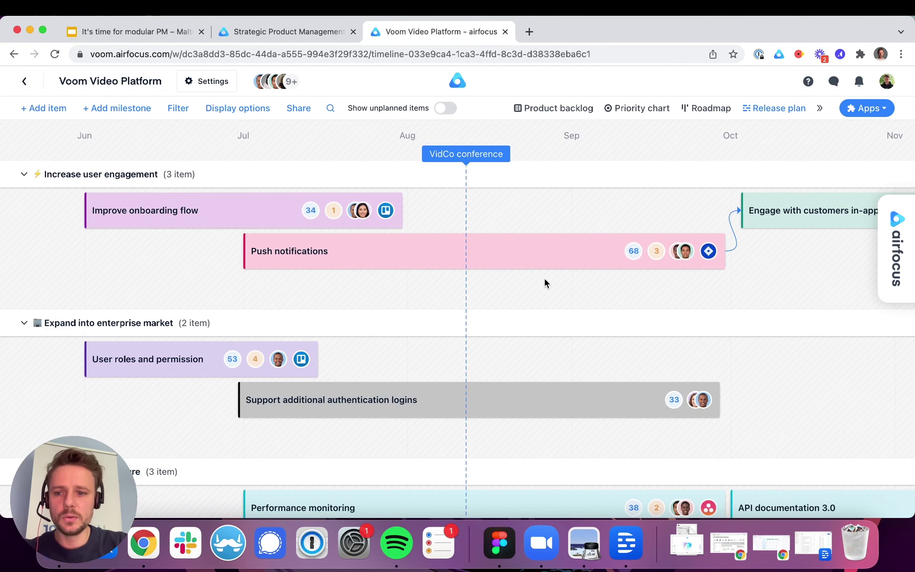
scroll(544, 282, "left", 2)
left_click(548, 257)
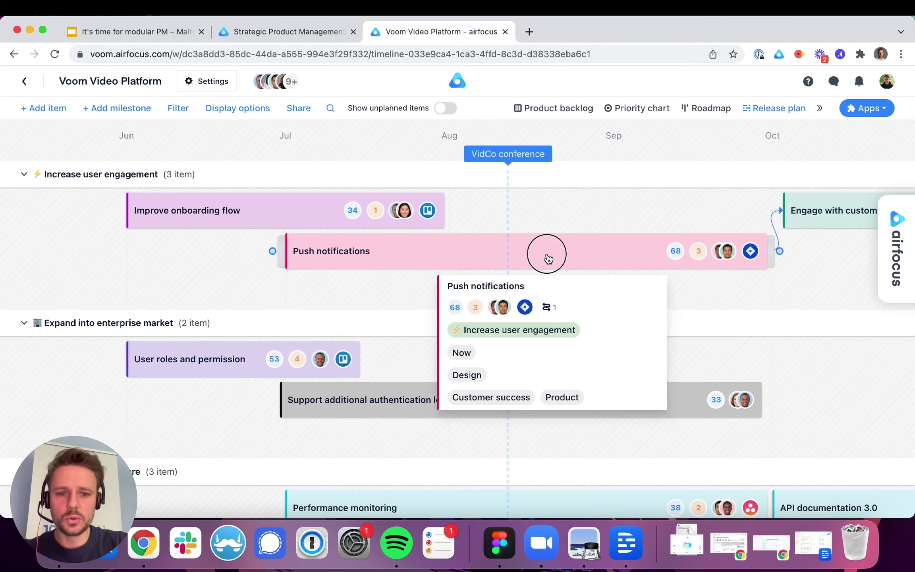
mouse_move(548, 258)
left_mouse_down()
mouse_move(534, 251)
mouse_move(547, 255)
left_mouse_up()
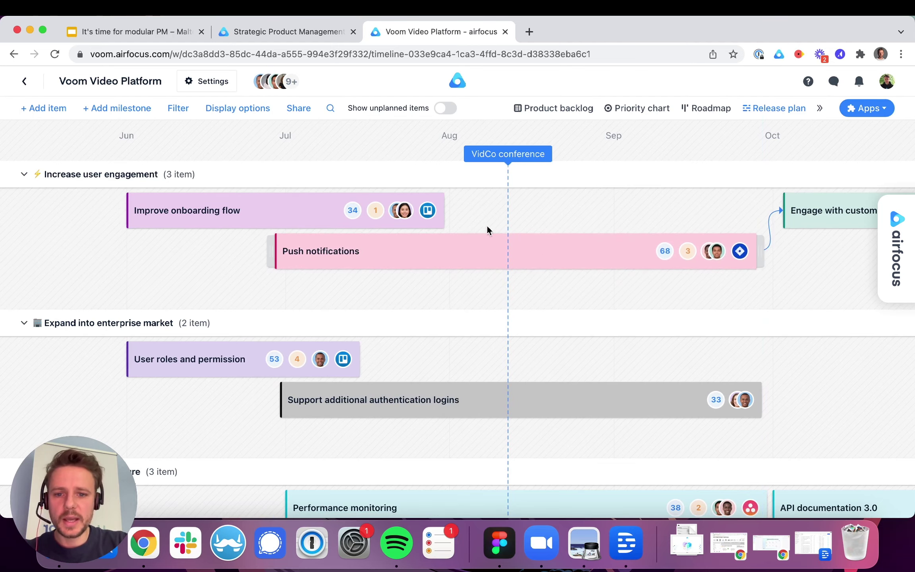
left_click_drag(455, 211, 477, 214)
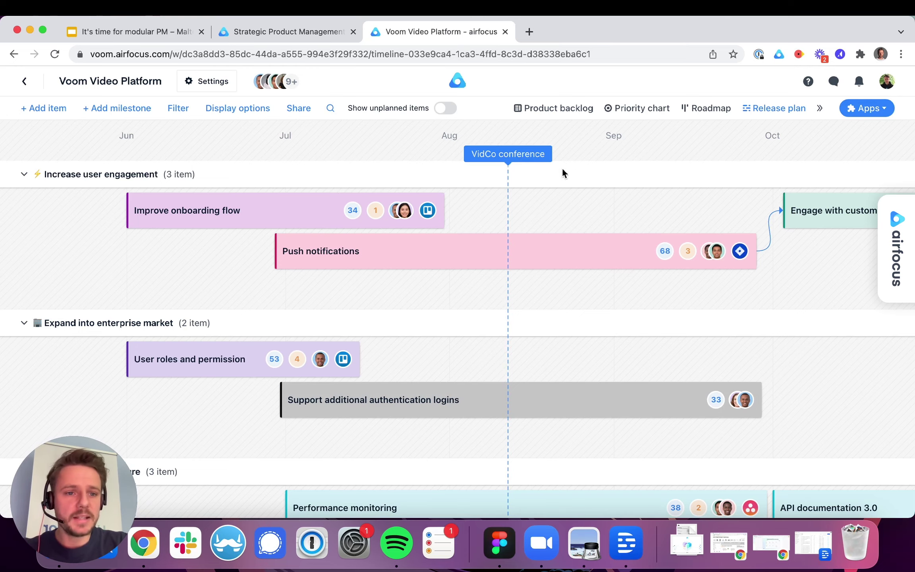
Step: Set the release plan's zoom to Quarterly and turn off the fill color of its items
scroll(607, 190, "right", 2)
scroll(606, 186, "right", 5)
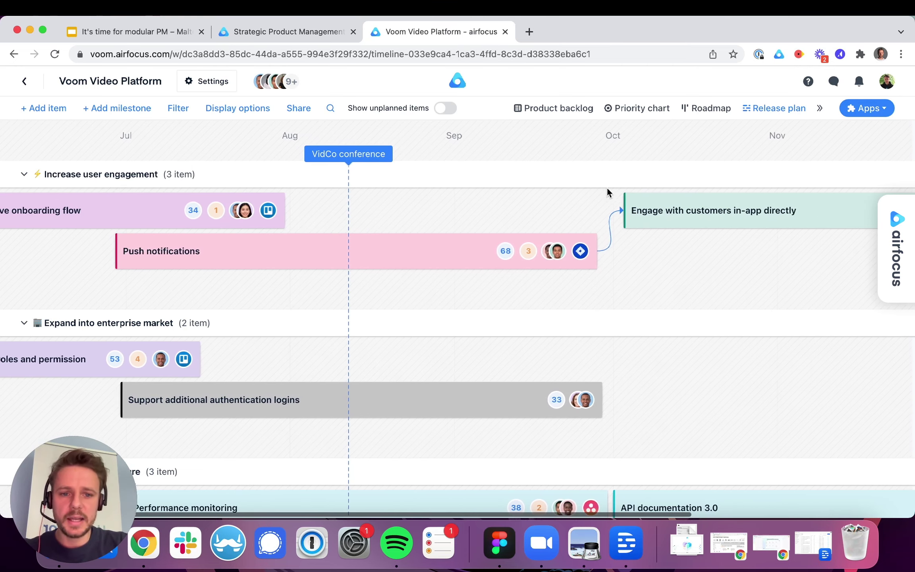
left_click(238, 111)
left_click(319, 205)
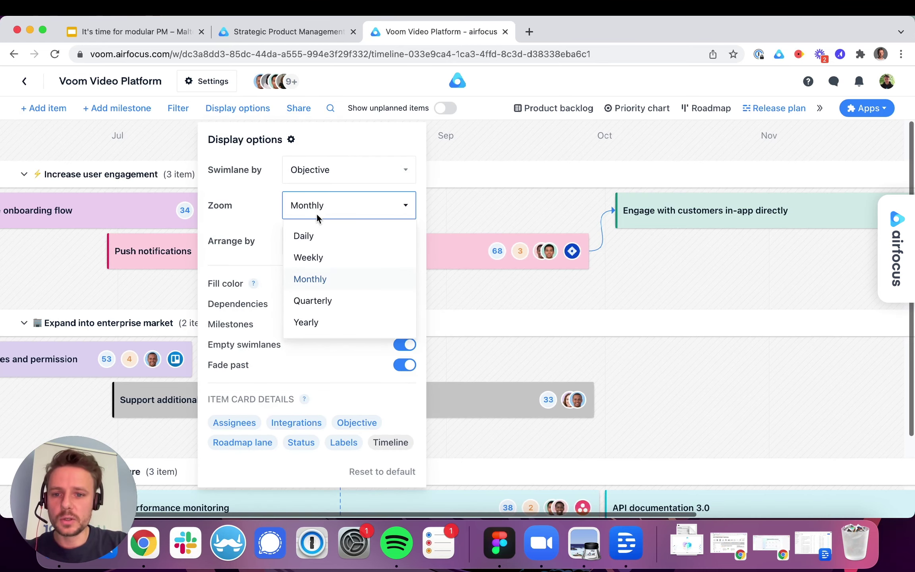
left_click(317, 301)
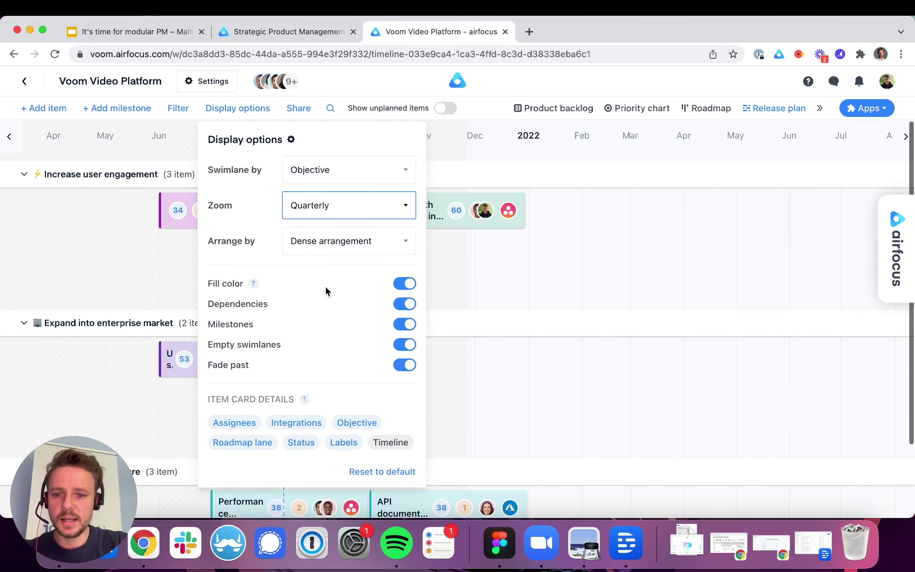
left_click(405, 283)
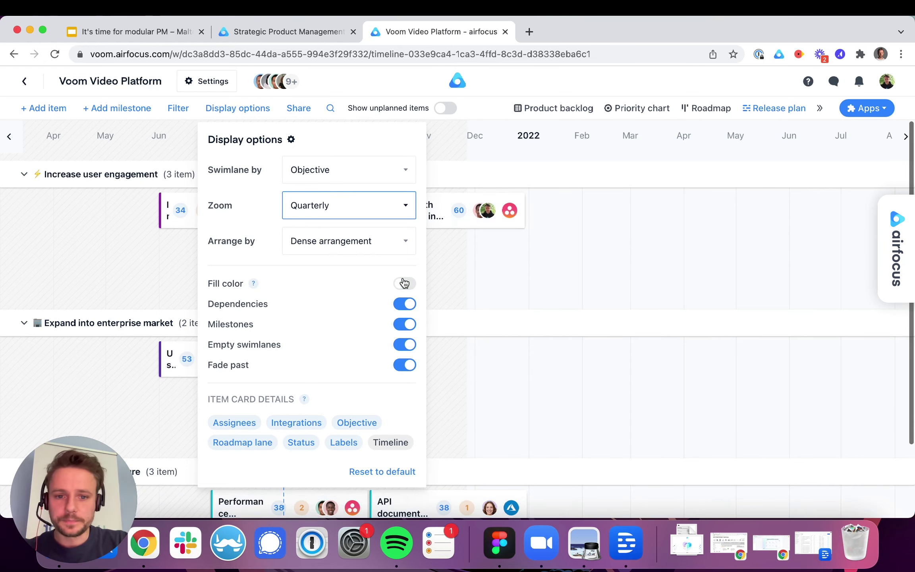
left_click(544, 273)
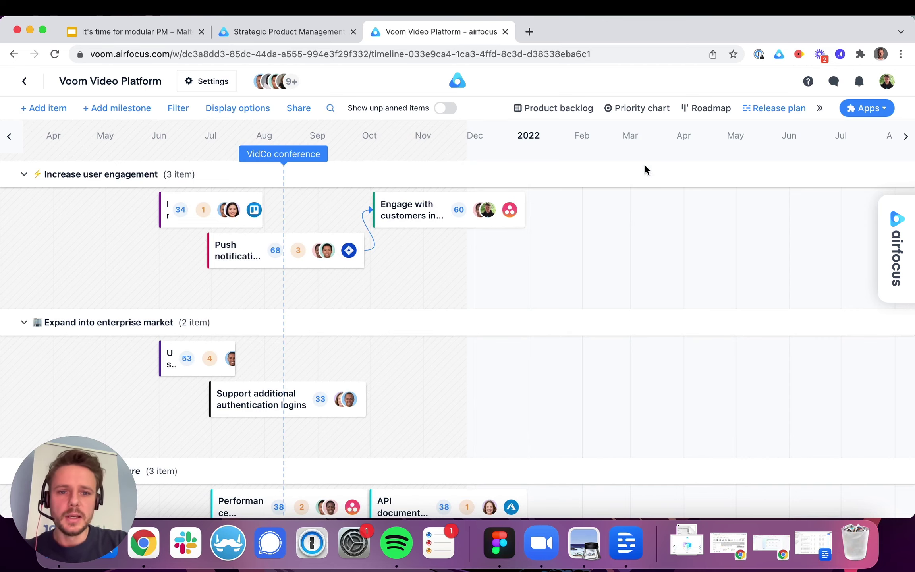
Step: Open the Product backlog and view the available Impact ratings for the Push notifications item
left_click(556, 112)
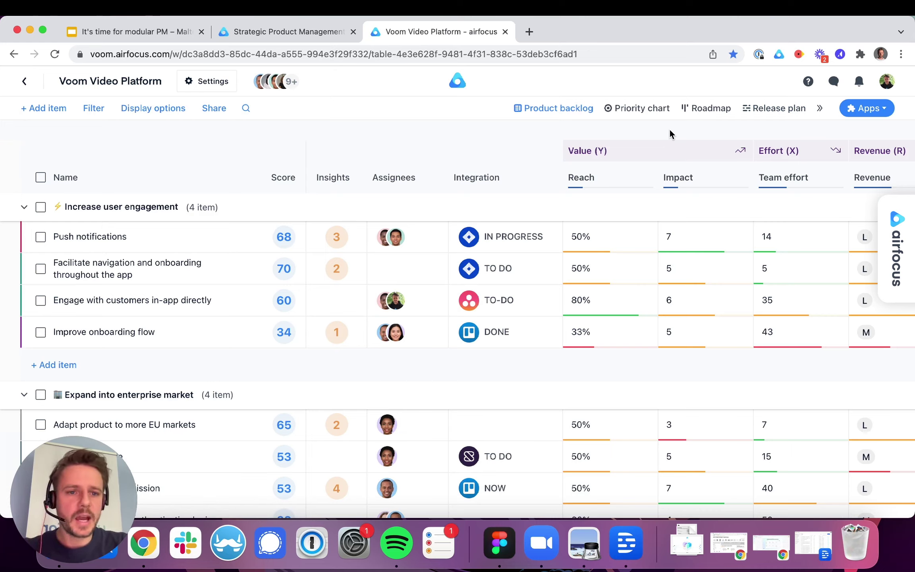
left_click(870, 109)
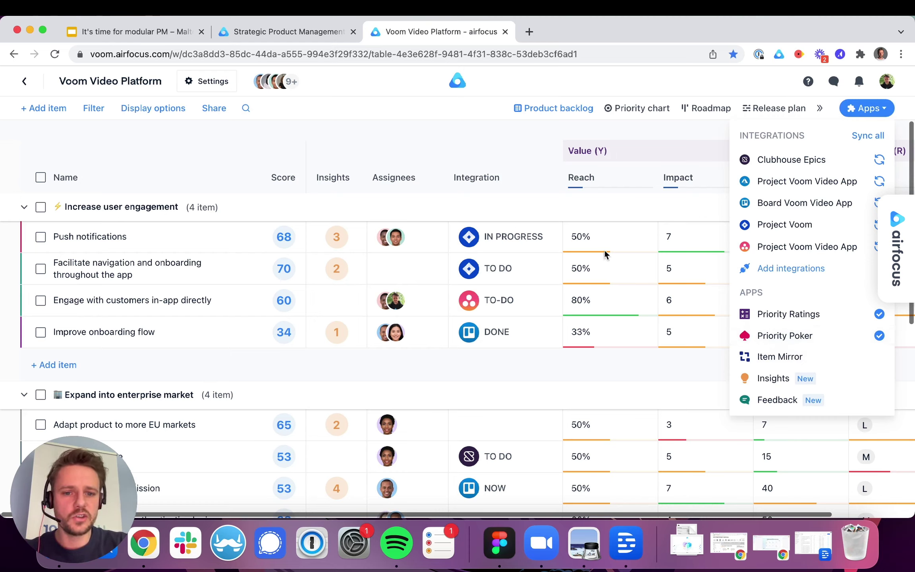
left_click(624, 209)
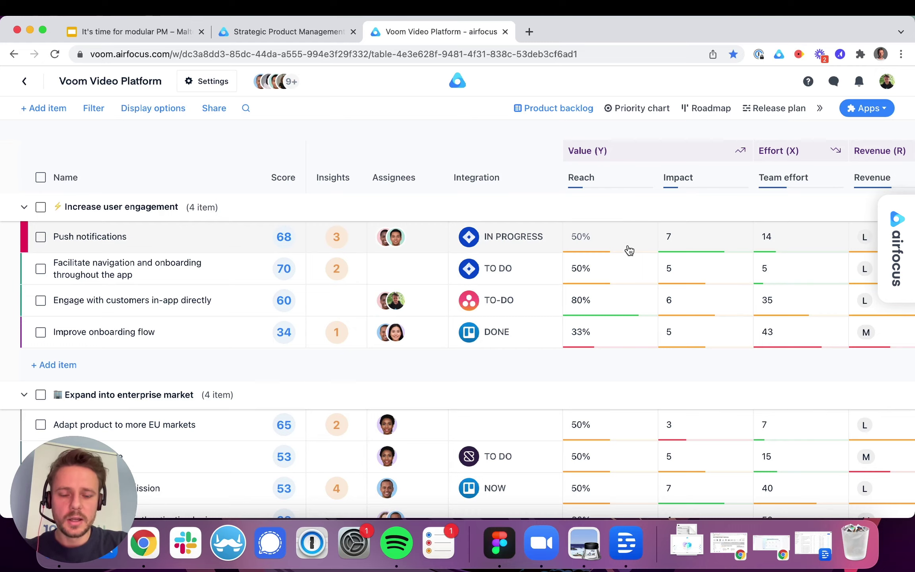
left_click(689, 244)
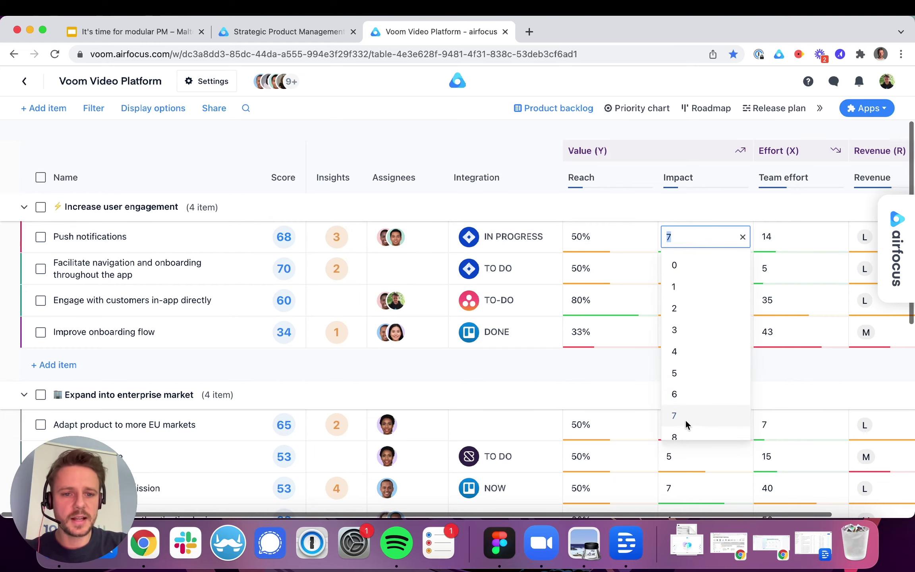
left_click(715, 206)
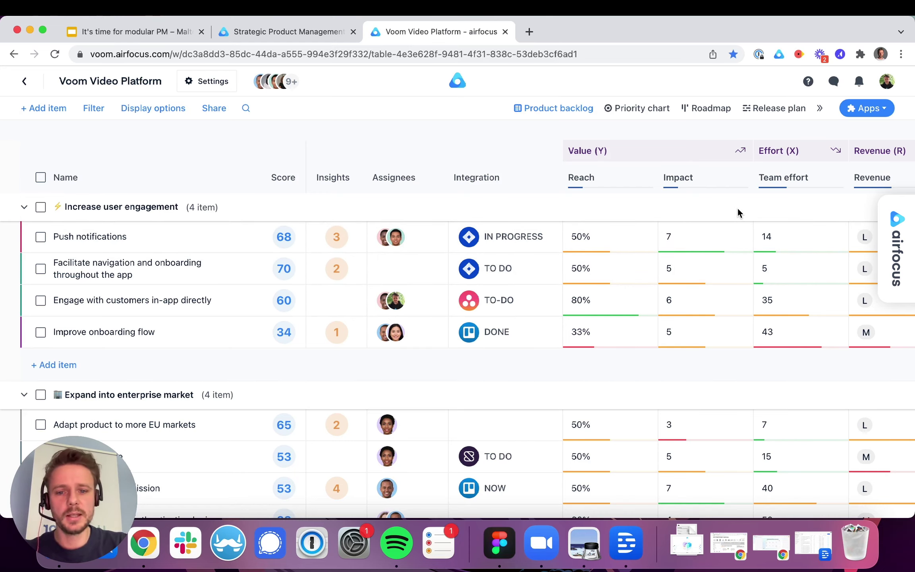
Step: Look over the workspace's available apps, and open the integrations page to review the dev tool and feedback tool integrations
left_click(861, 113)
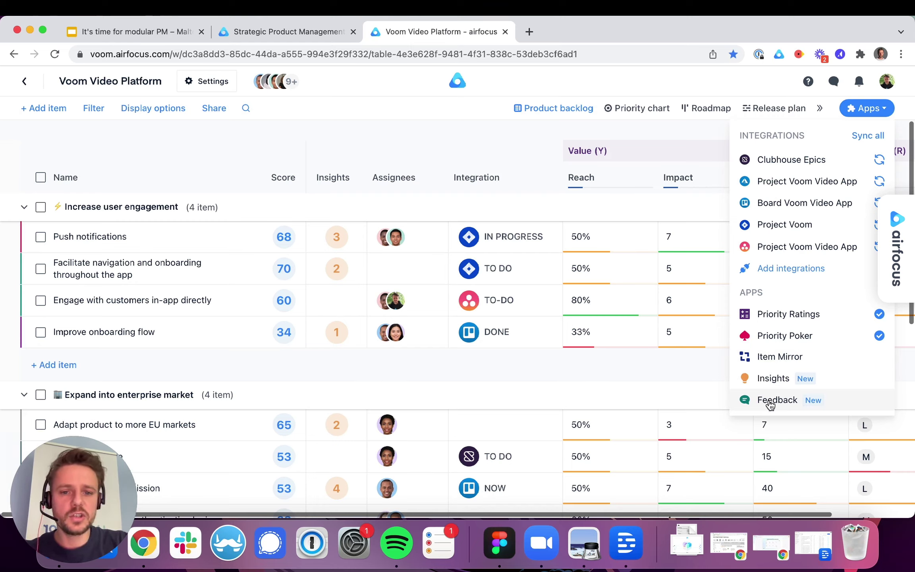
left_click(605, 370)
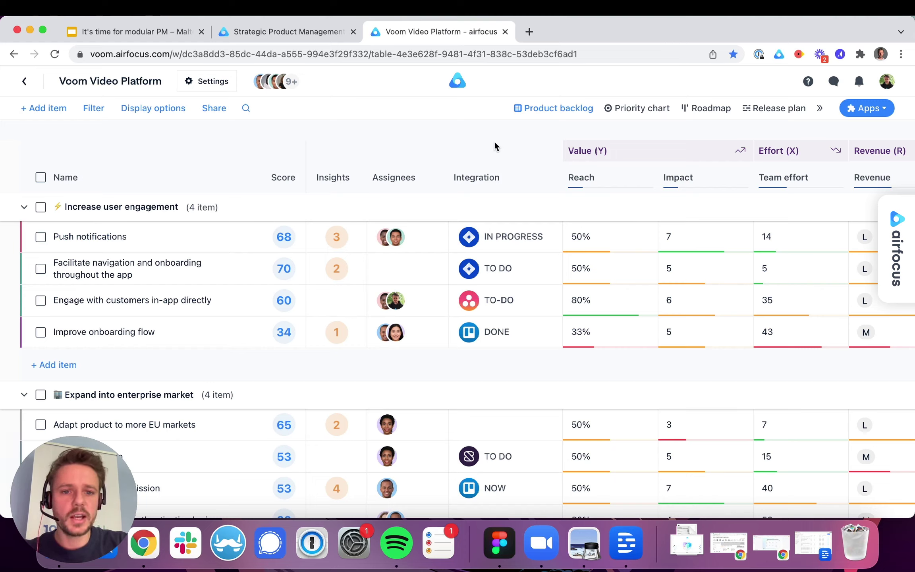
left_click(868, 111)
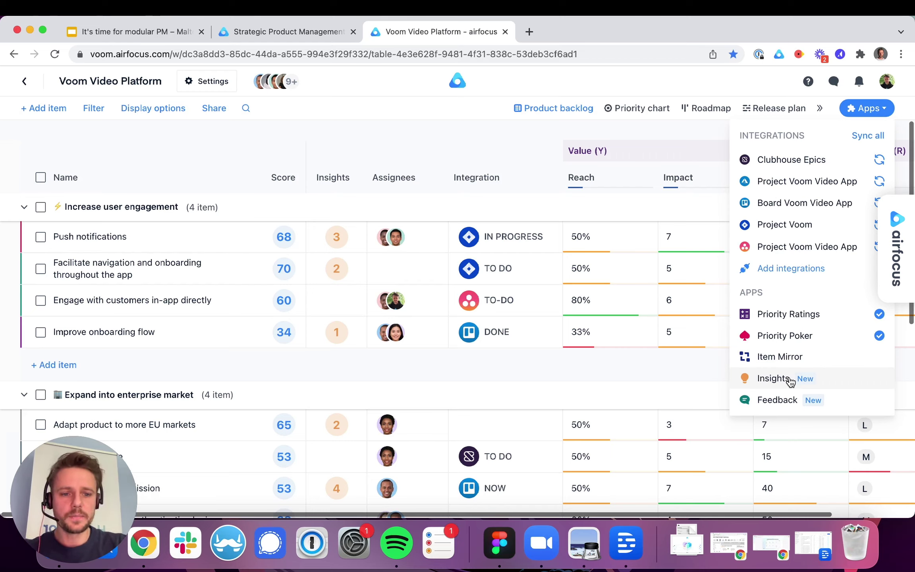
left_click(784, 274)
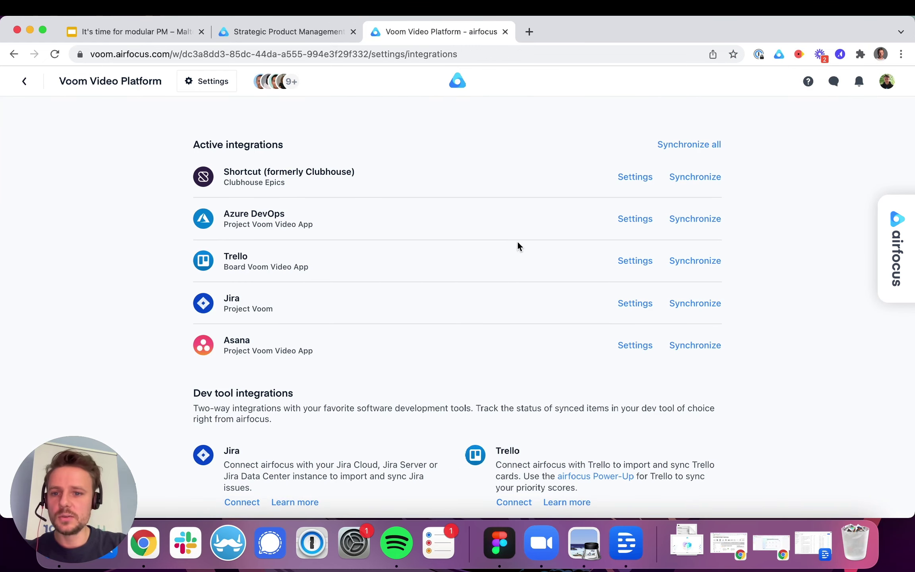
scroll(446, 415, "down", 10)
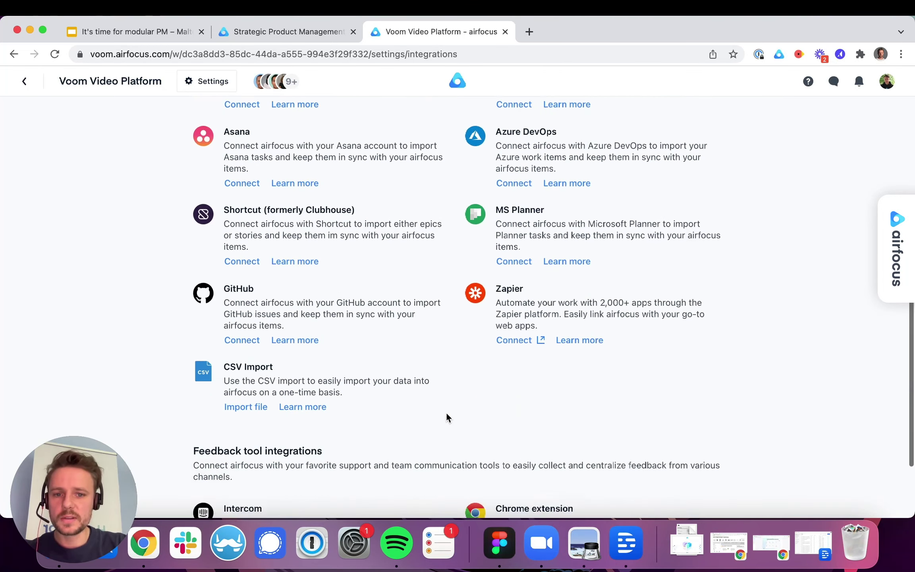
scroll(447, 415, "down", 1)
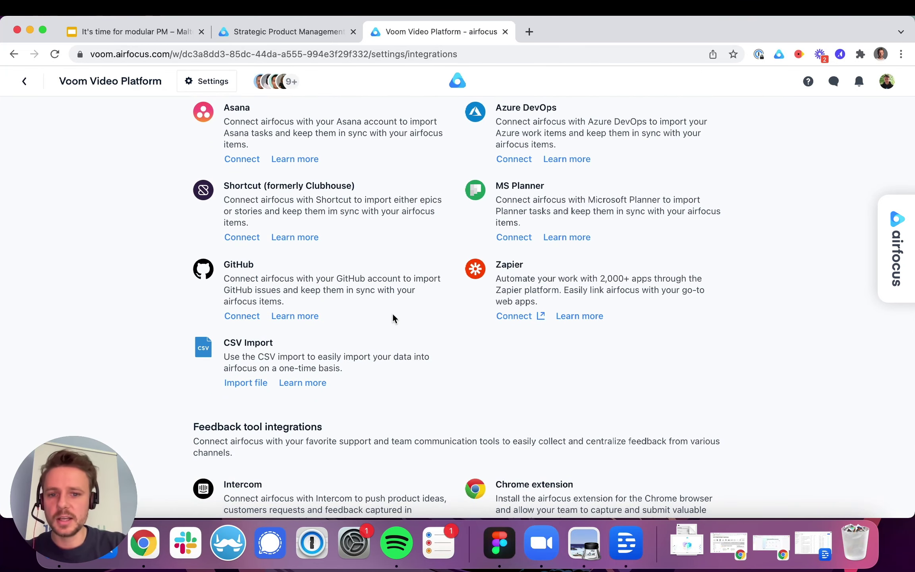
scroll(393, 315, "down", 2)
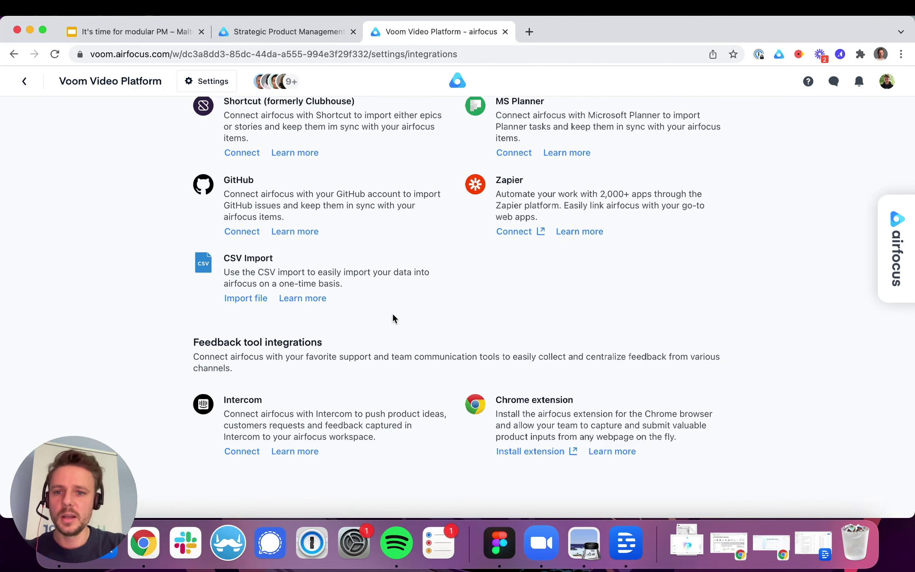
Step: Leave the integrations page and open the Voom Feedback workspace from the workspace overview
scroll(392, 313, "up", 12)
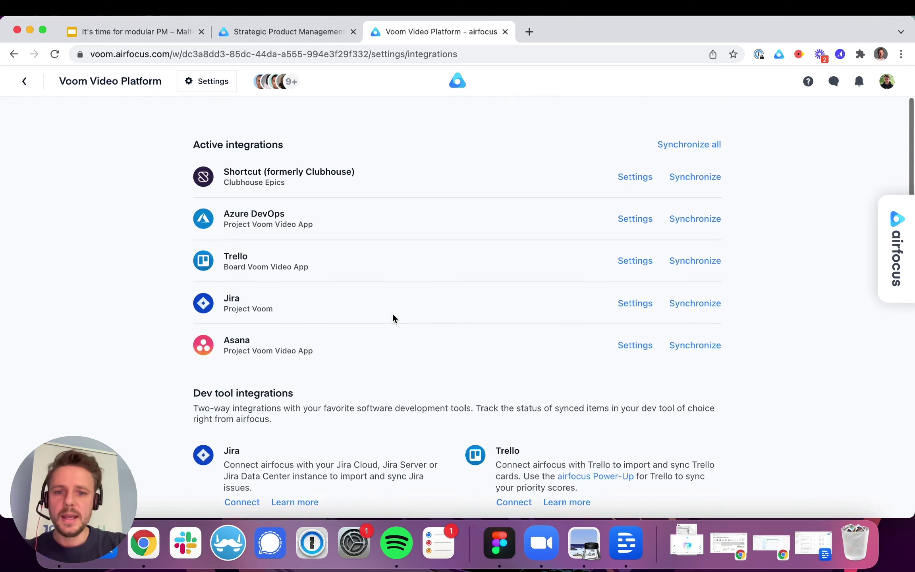
left_click(24, 83)
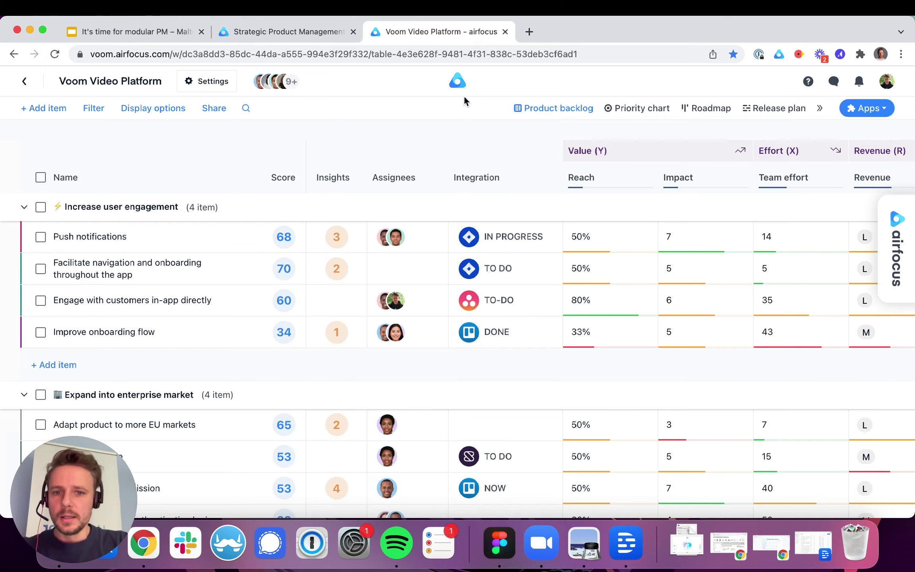
left_click(457, 81)
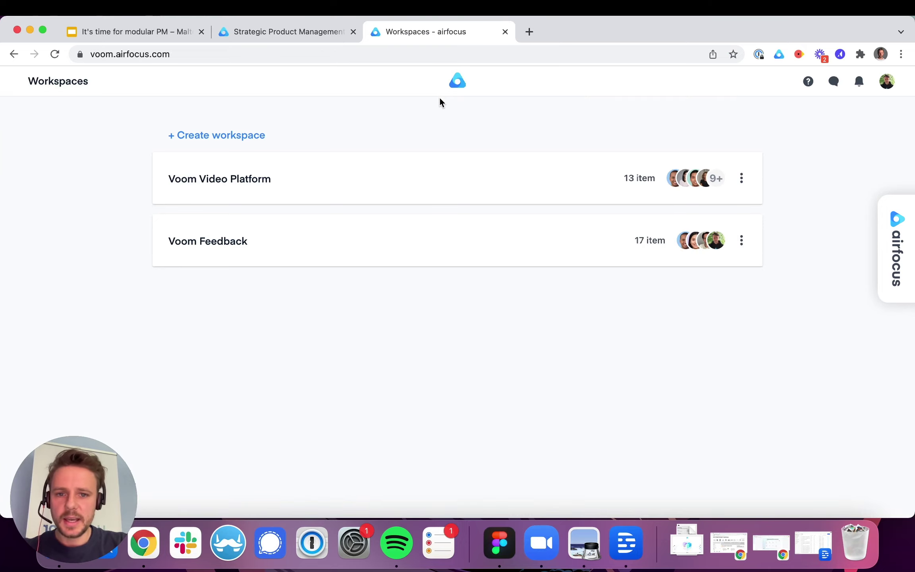
left_click(379, 250)
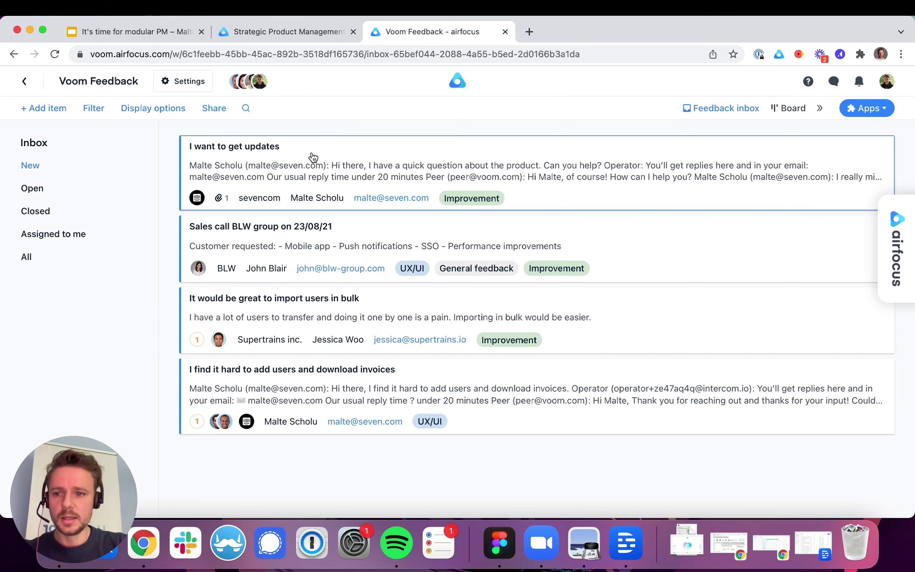
Step: In the "I want to get updates" feedback, link the conversation passage about iPhone call reminders to Push notifications as an insight
left_click(315, 175)
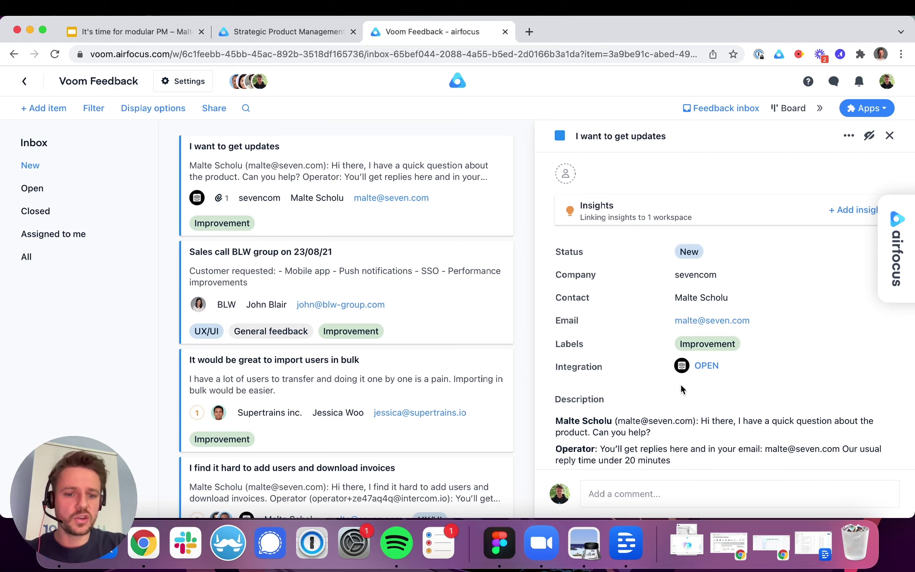
left_click(775, 214)
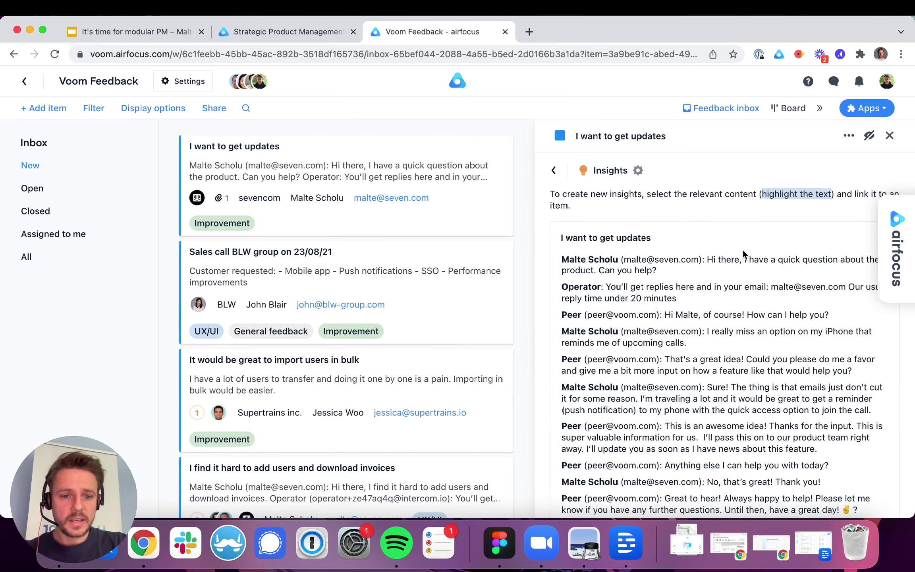
scroll(695, 286, "down", 1)
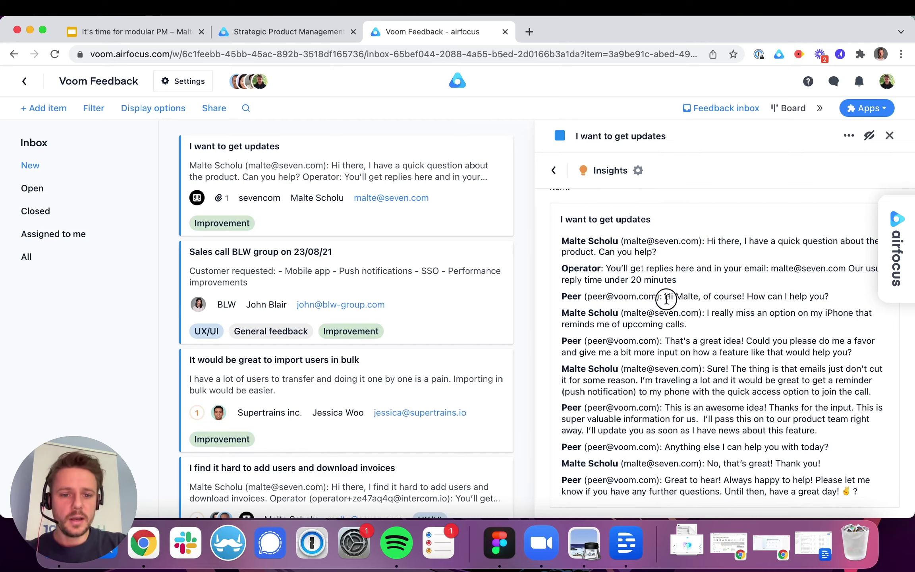
left_click_drag(666, 297, 844, 355)
left_click(660, 484)
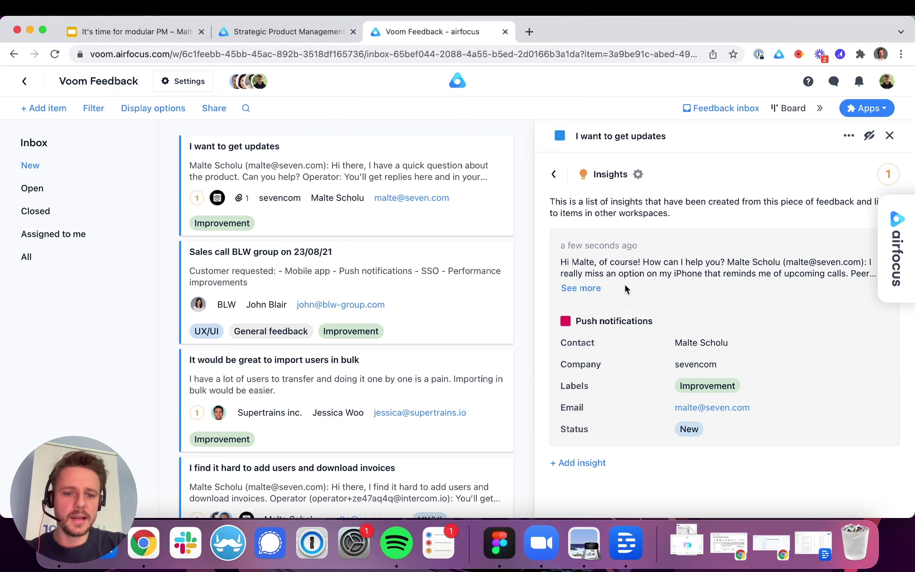
Step: Open the linked Push notifications item and review all the feedback insights attached to it
left_click(628, 321)
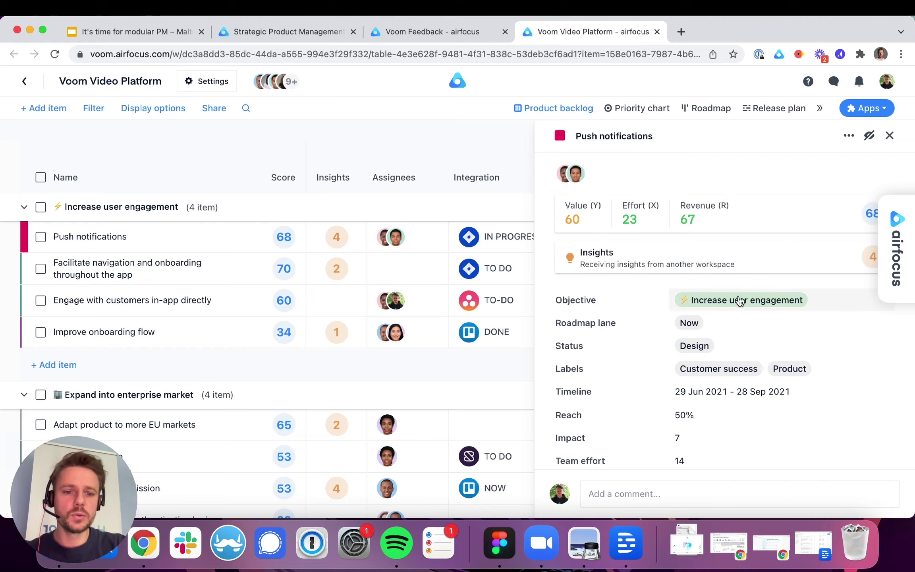
left_click(797, 256)
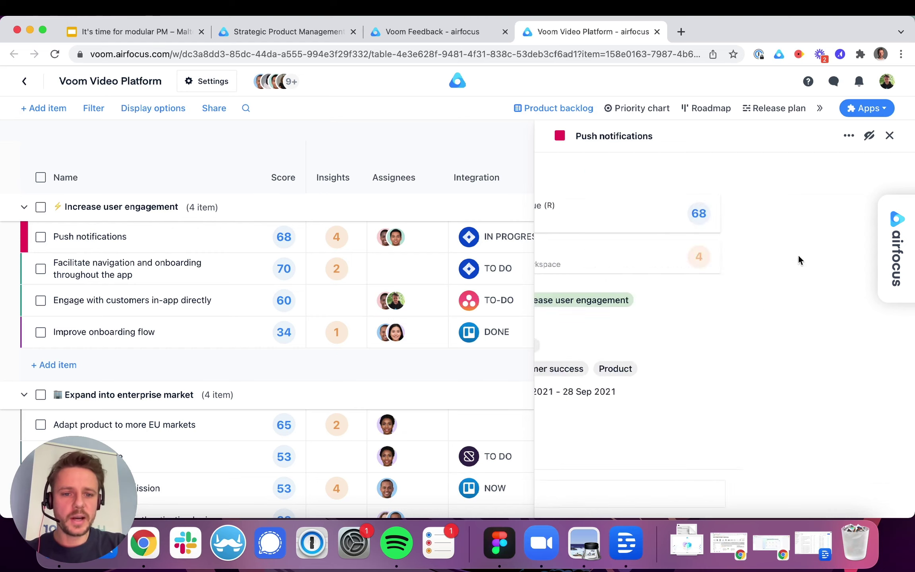
scroll(792, 313, "down", 10)
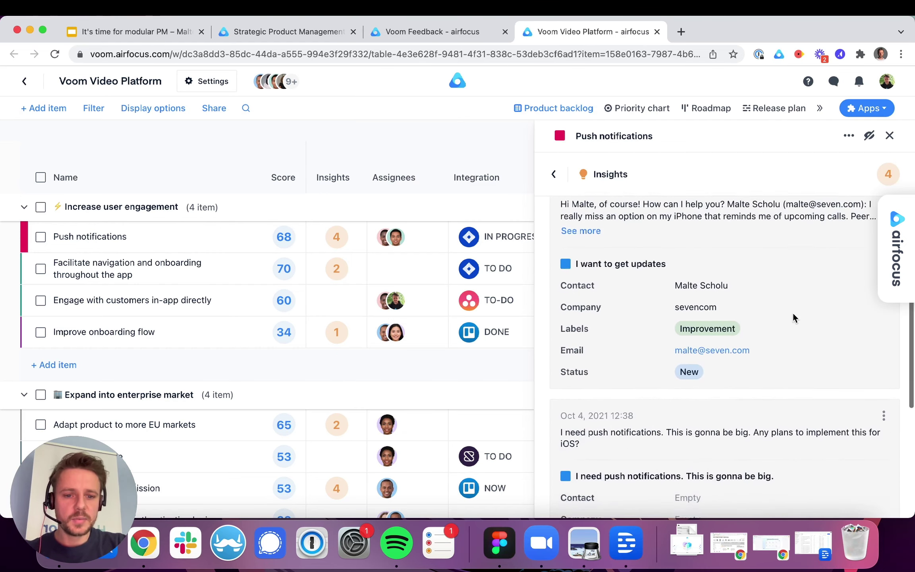
scroll(740, 222, "up", 2)
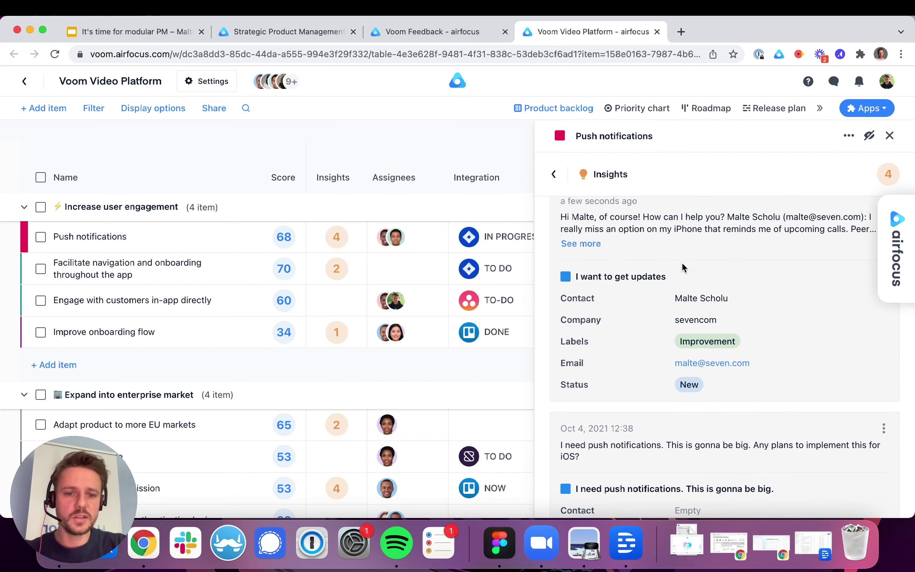
scroll(683, 259, "up", 1)
scroll(684, 252, "up", 2)
scroll(684, 252, "up", 5)
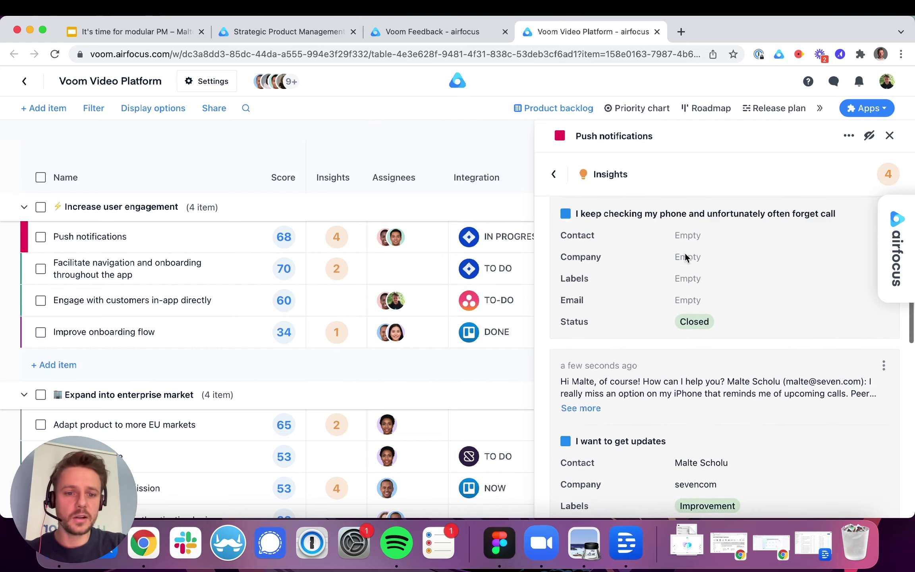
scroll(747, 256, "down", 12)
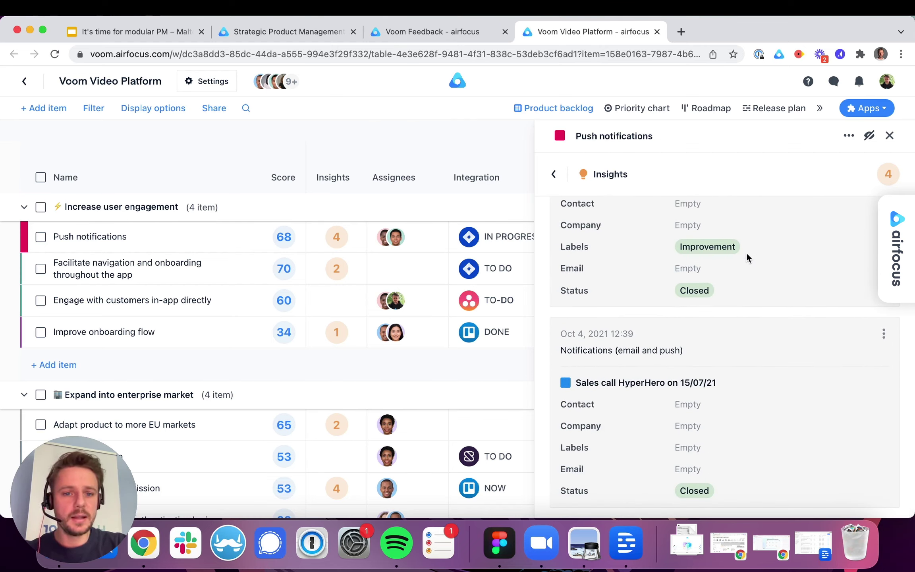
scroll(746, 253, "up", 15)
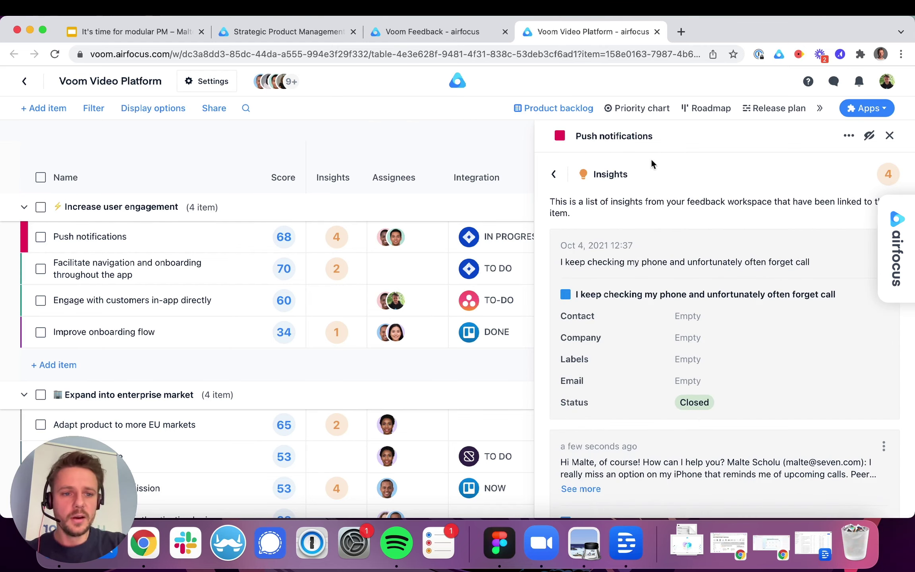
left_click(553, 174)
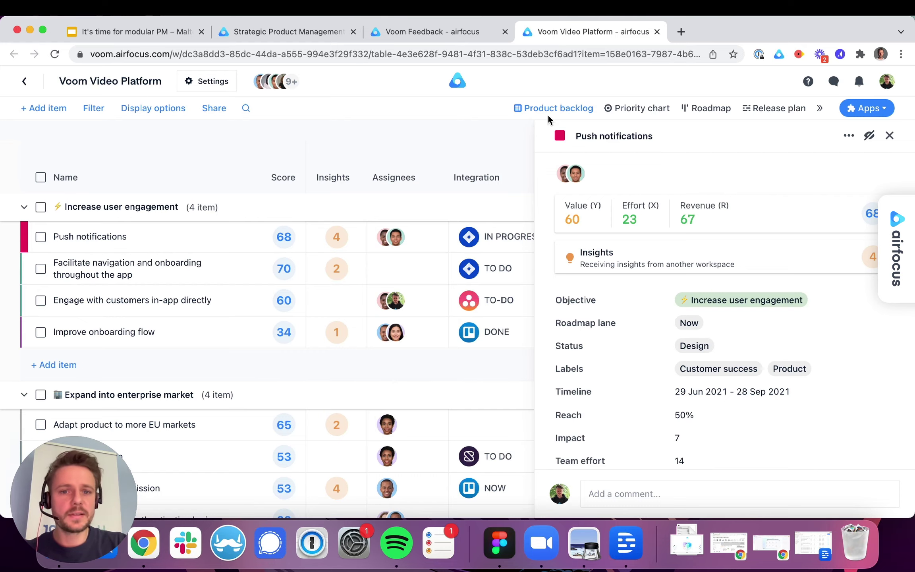
Step: Reopen the Voom Feedback workspace and view the Views and Fields sections of its workspace settings
left_click(452, 84)
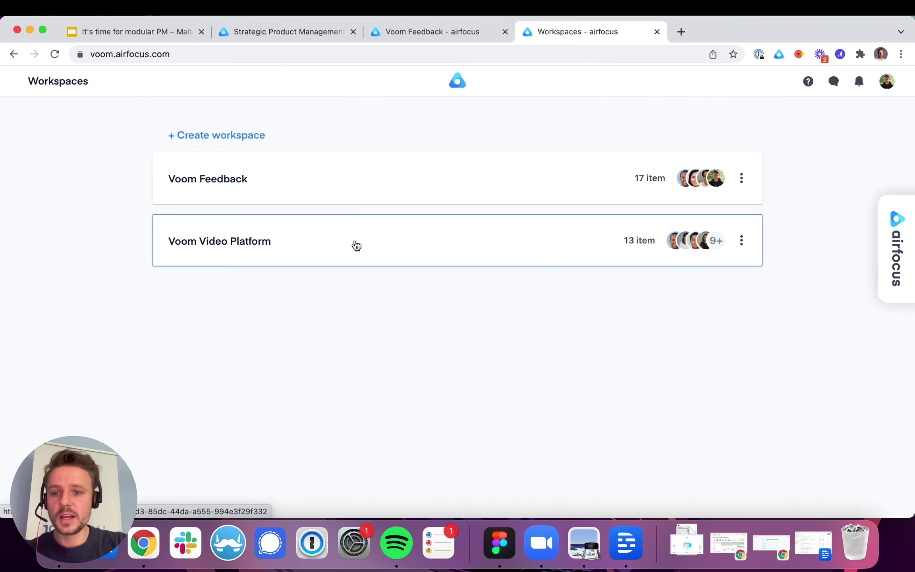
left_click(365, 187)
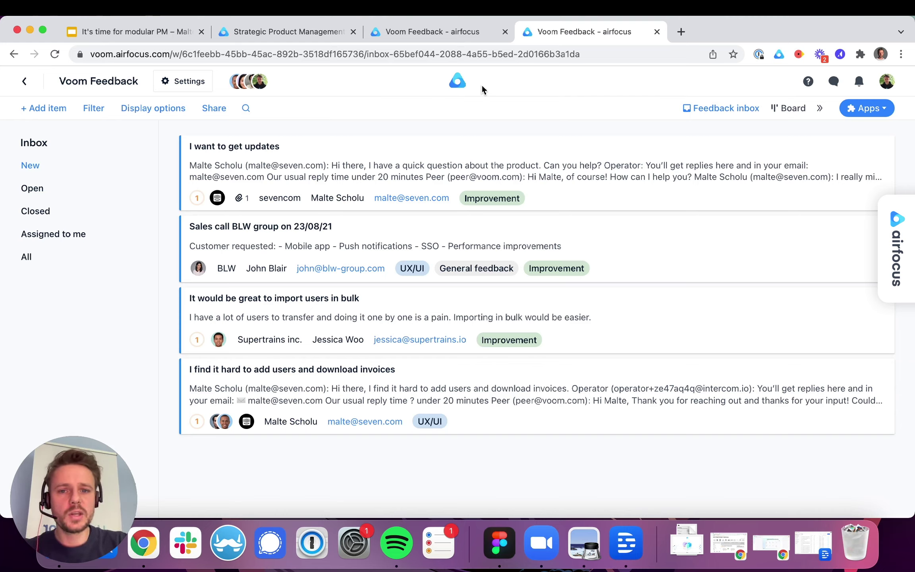
left_click(182, 81)
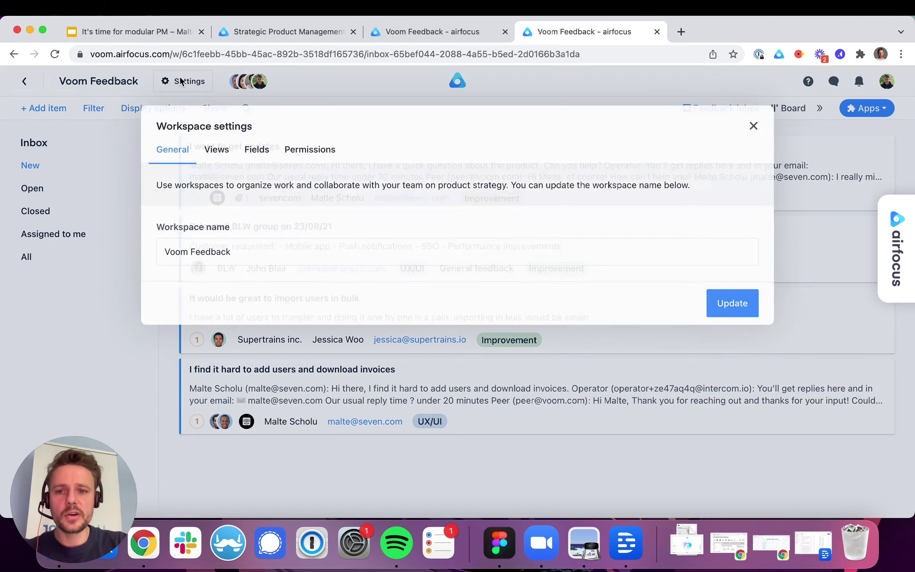
left_click(223, 156)
left_click(261, 158)
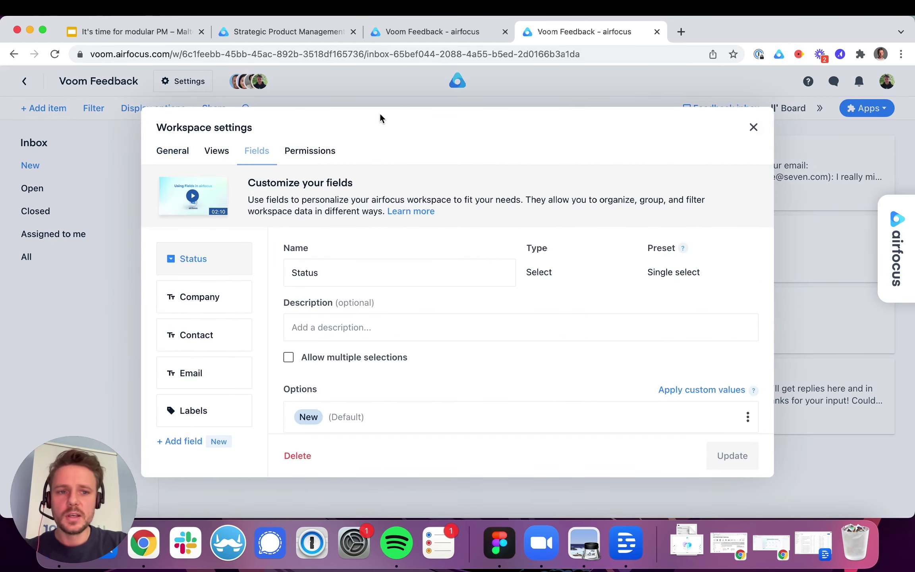
left_click(403, 92)
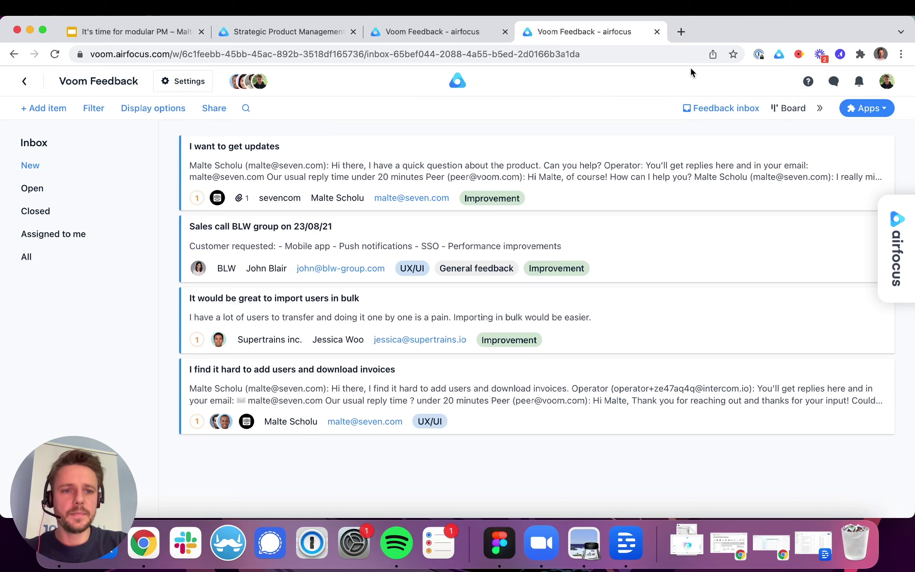
Step: View the help options and the support chat, closing the chat when done
left_click(808, 83)
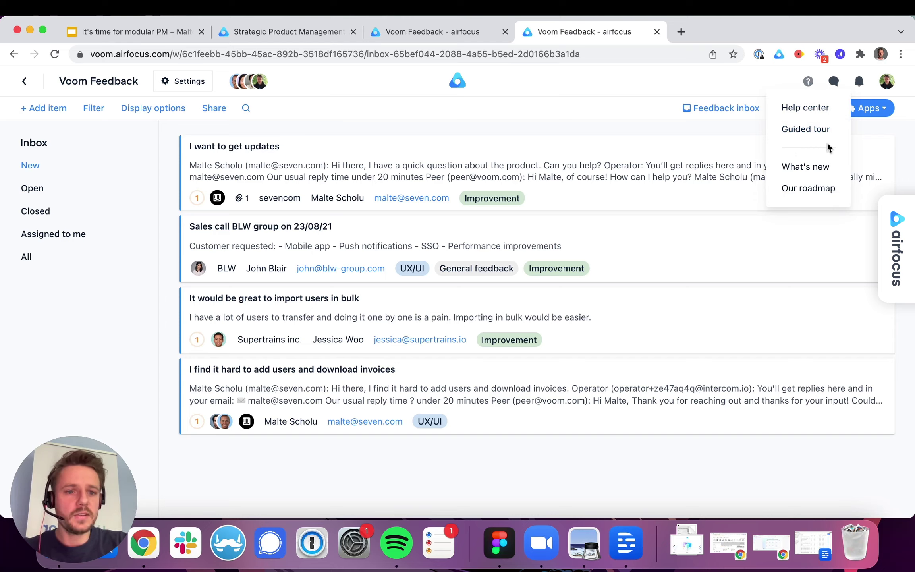
left_click(835, 82)
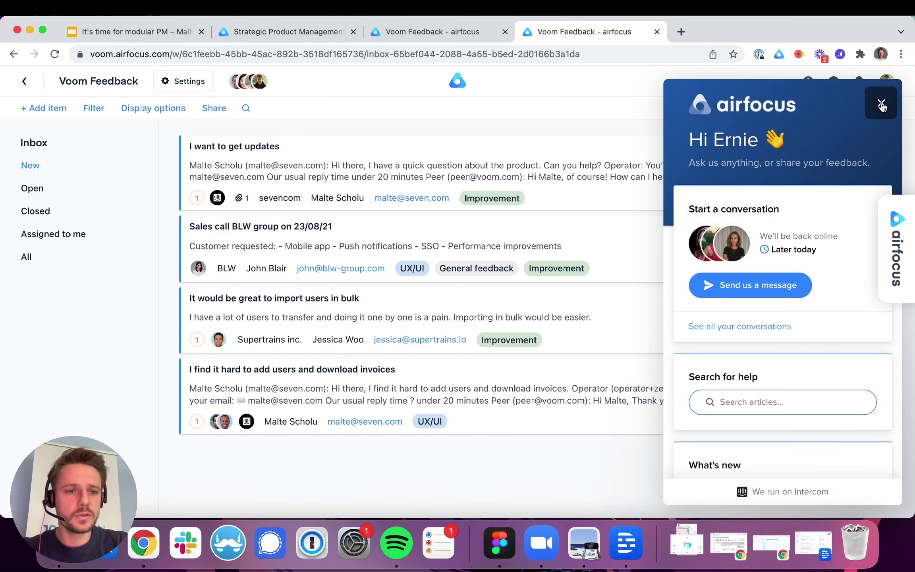
left_click(880, 105)
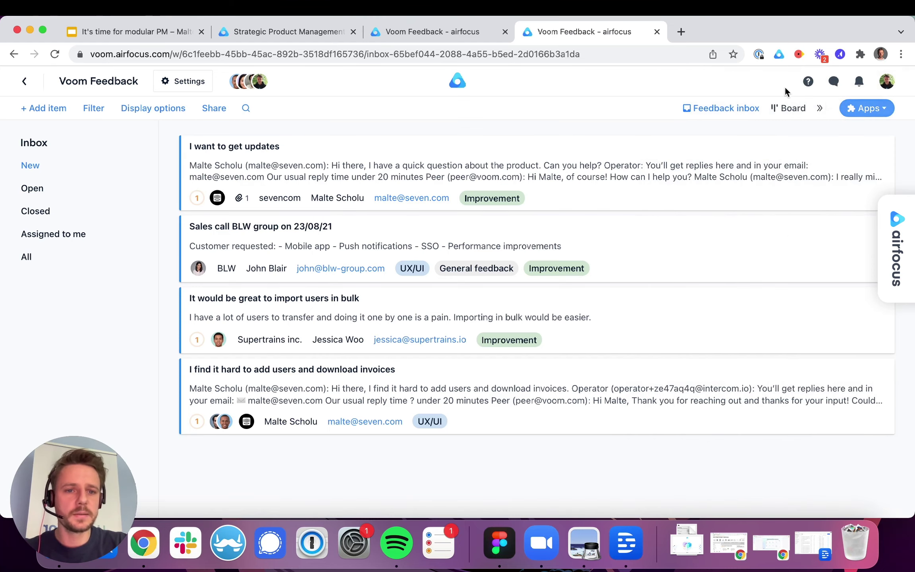
Step: Switch to the "It's time for modular PM" presentation in Google Slides and present it full screen up to the Thanks slide
key("super+1")
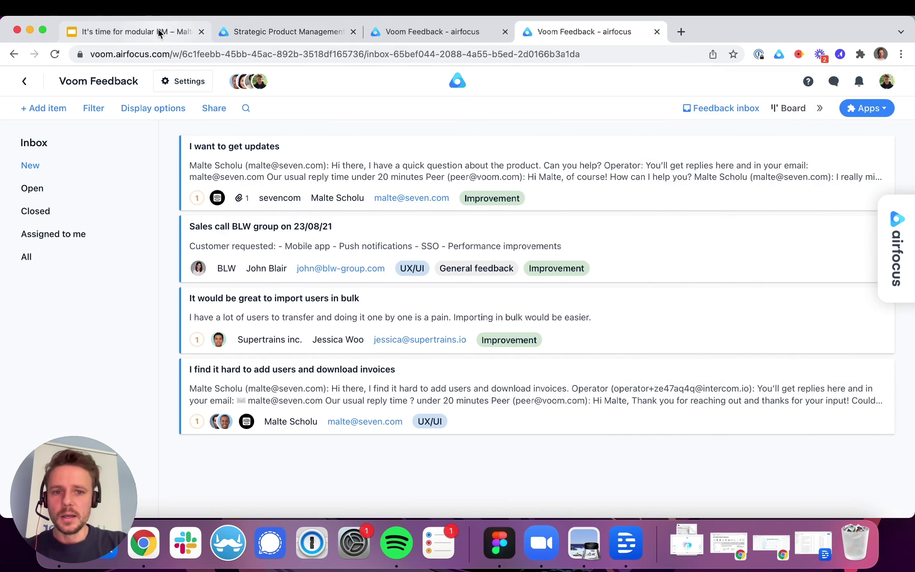
left_click(770, 87)
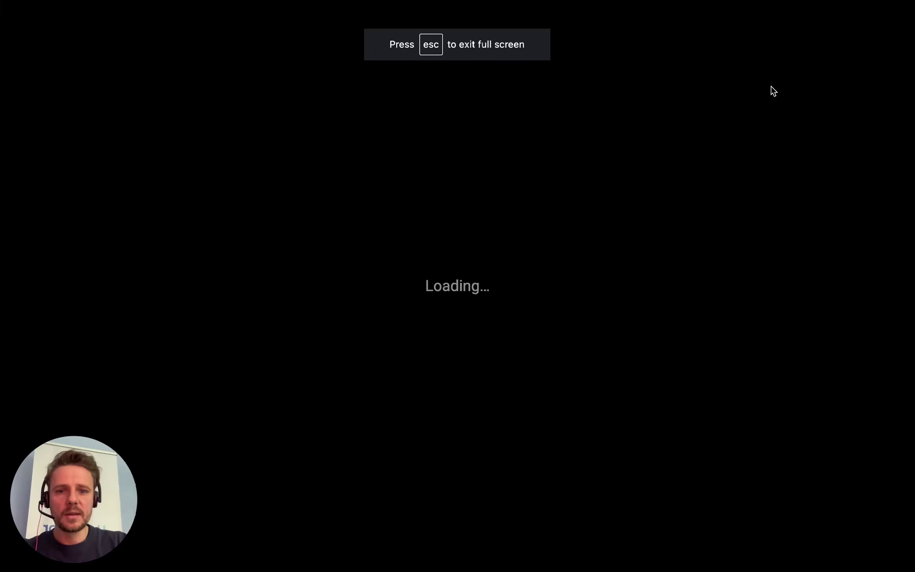
key("Right")
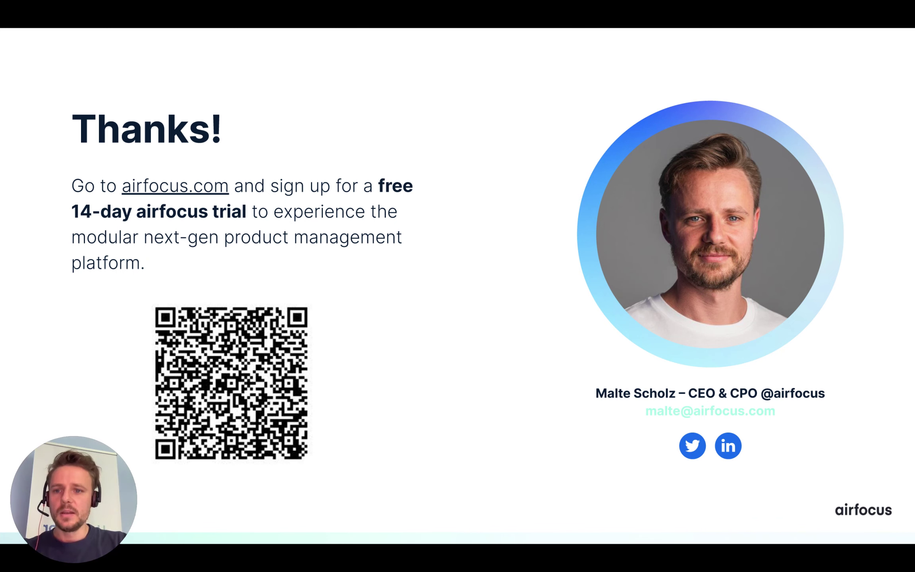